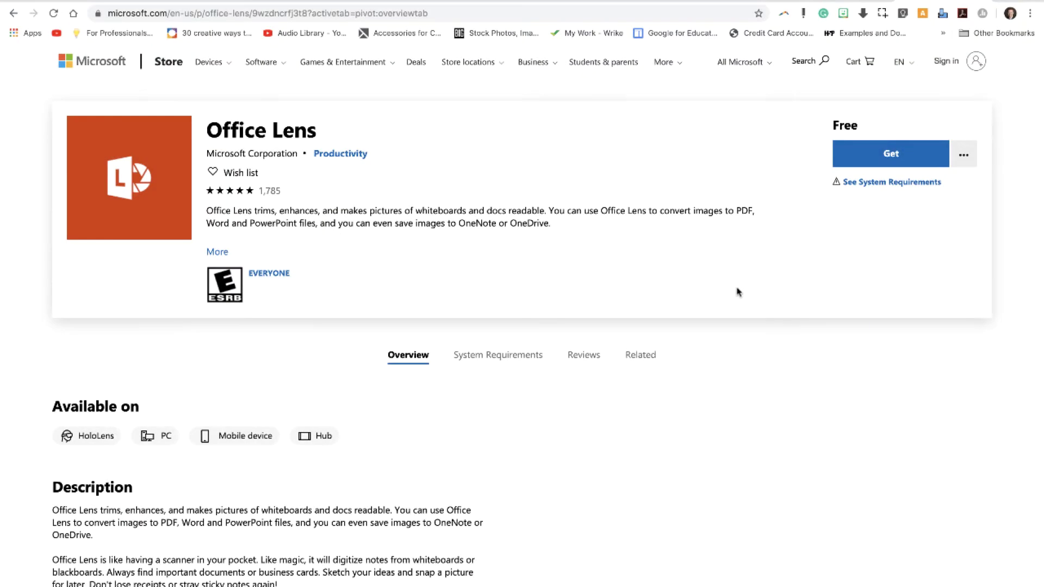
pyautogui.scroll(-1, 681, 300)
pyautogui.scroll(-2, 680, 301)
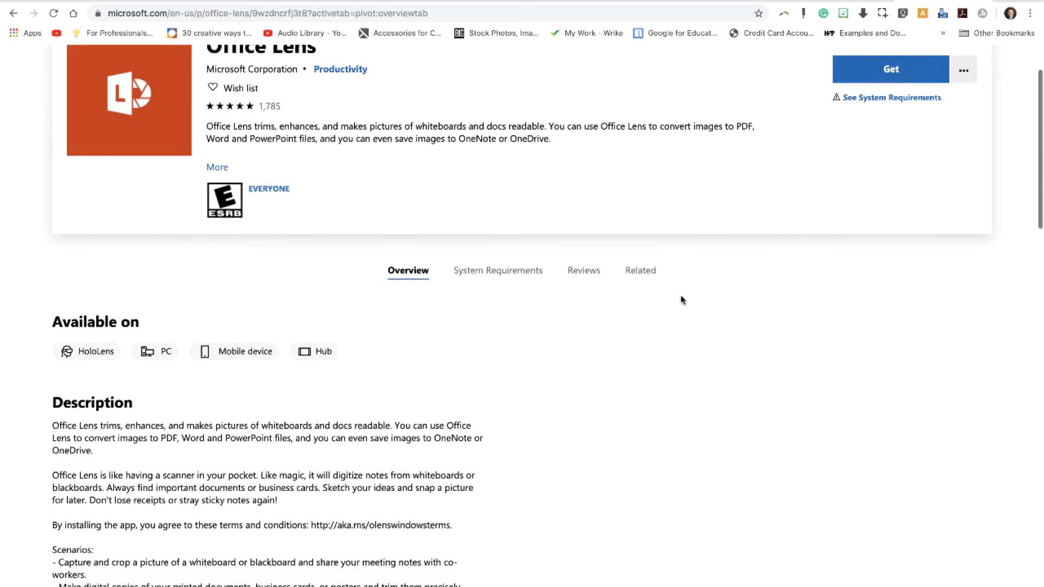
pyautogui.scroll(-1, 681, 300)
pyautogui.scroll(-2, 681, 300)
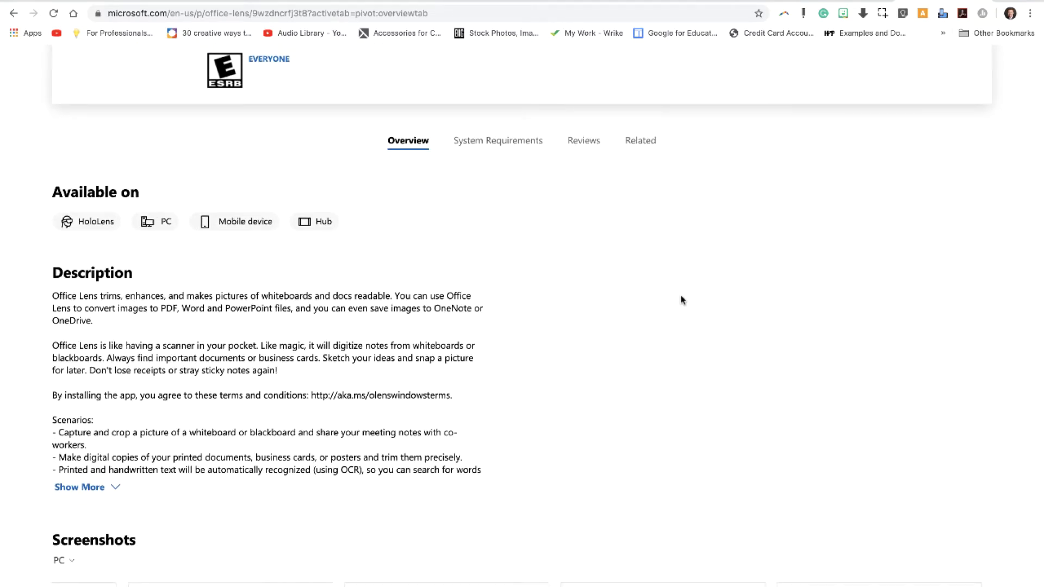
pyautogui.scroll(-2, 681, 300)
pyautogui.scroll(-2, 681, 300)
pyautogui.scroll(-2, 680, 300)
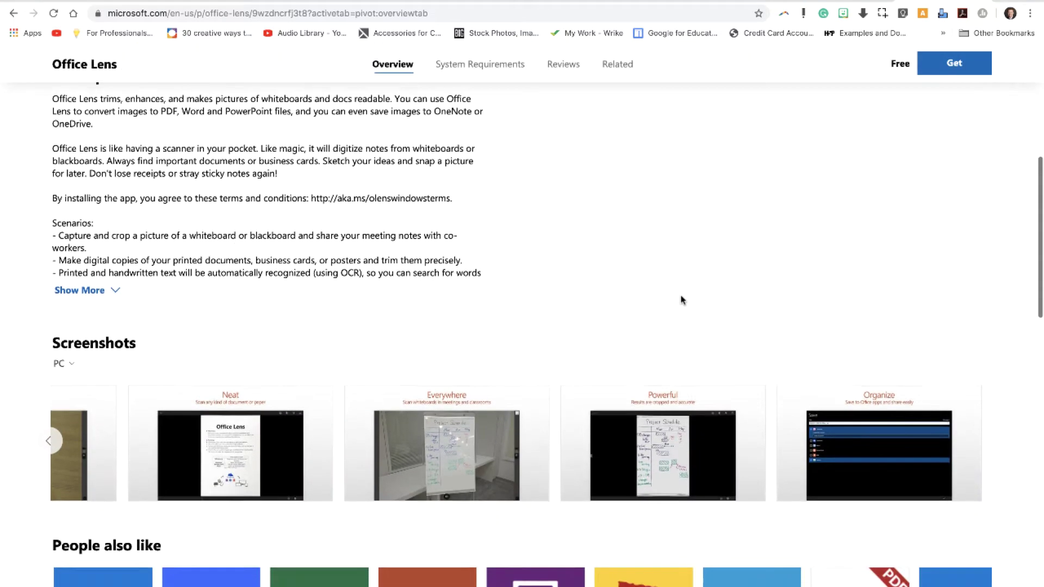
pyautogui.click(58, 437)
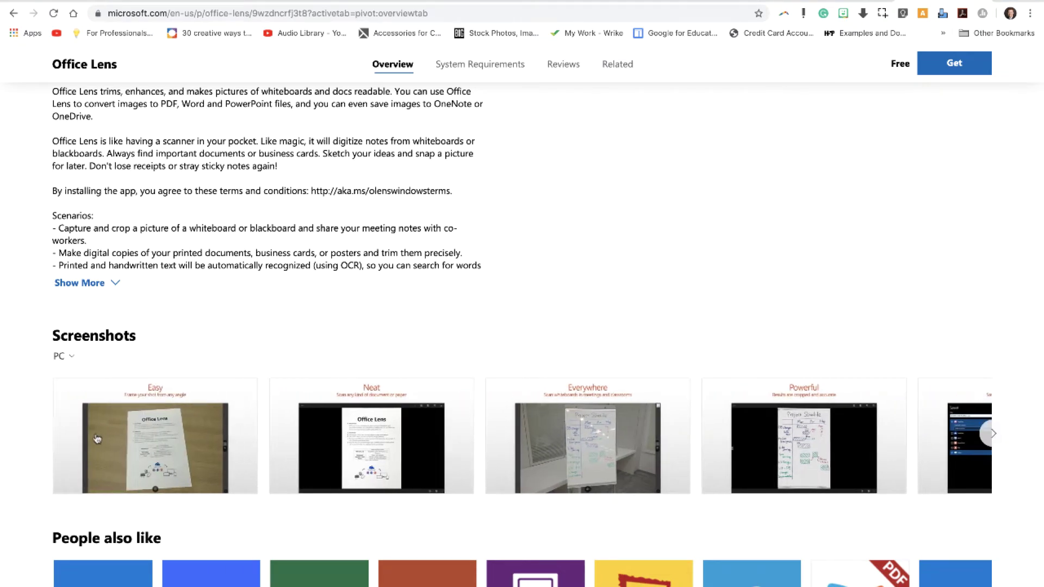
pyautogui.scroll(2, 578, 354)
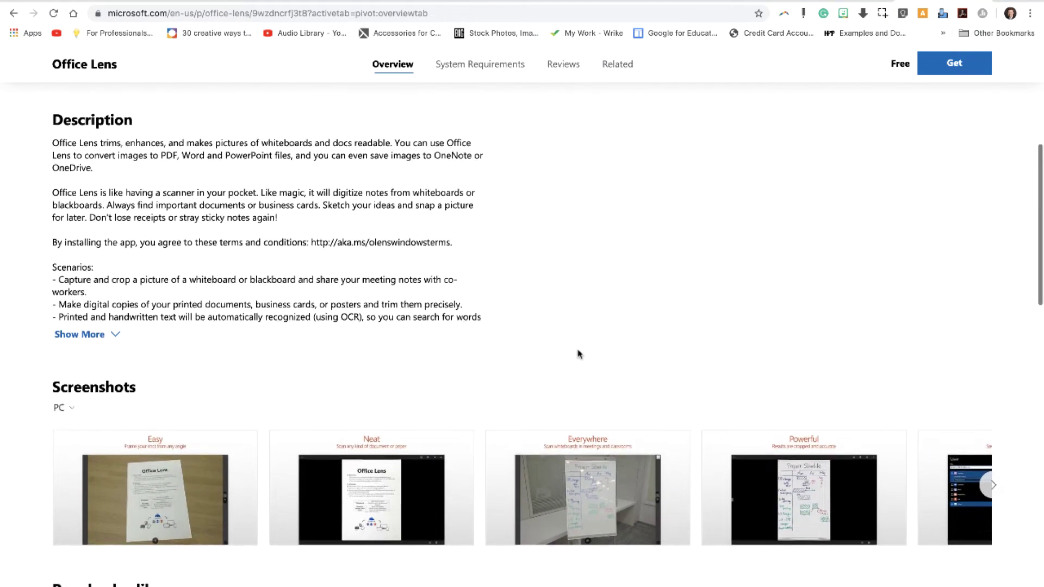
pyautogui.scroll(1, 577, 355)
pyautogui.scroll(2, 578, 355)
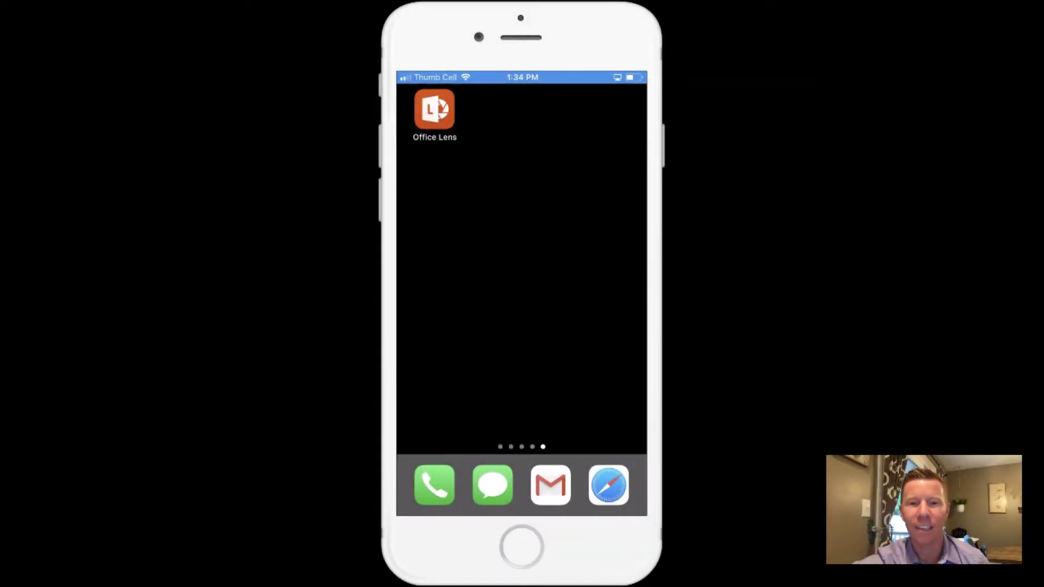
# - Launch Office Lens and capture the handwritten to-do pad in Document mode
pyautogui.click(435, 110)
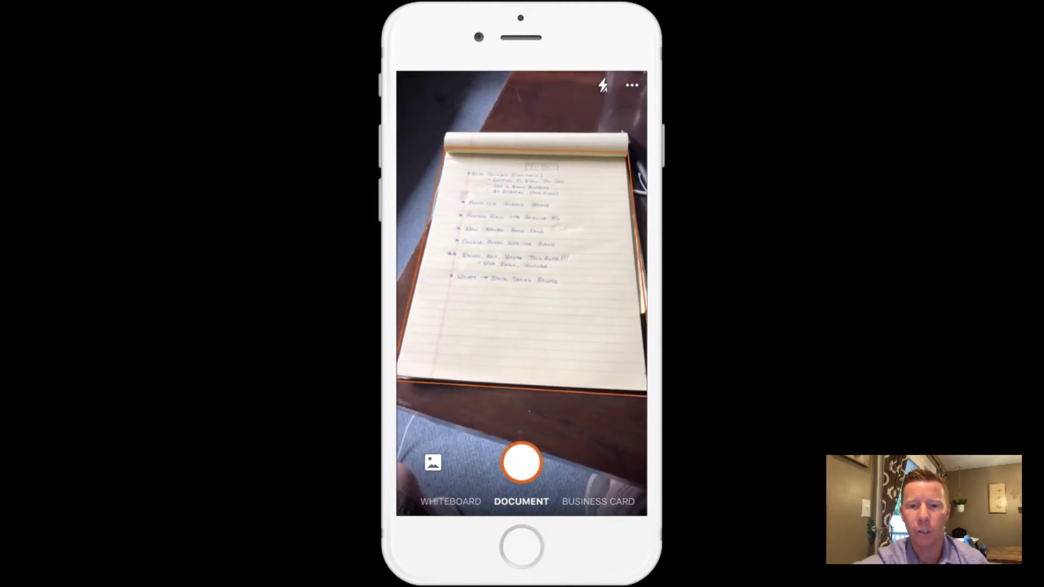
pyautogui.click(521, 463)
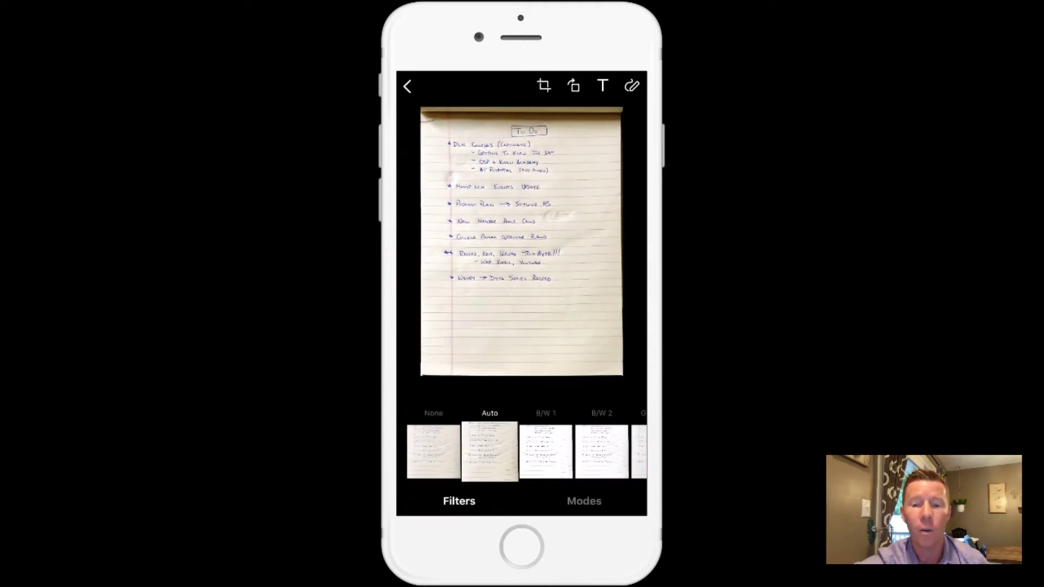
pyautogui.moveTo(571, 451); pyautogui.dragTo(529, 451)
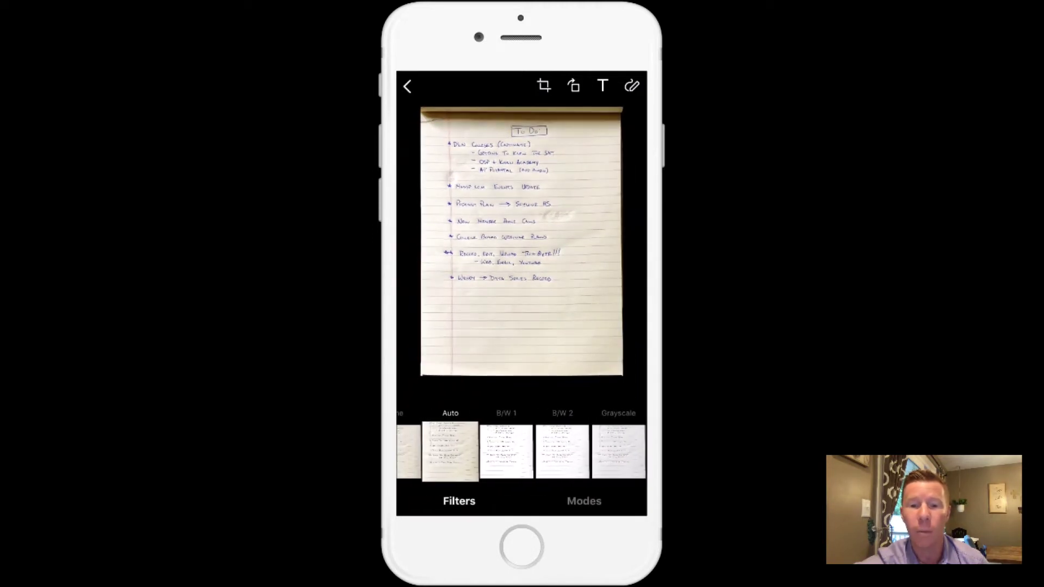
# - Apply the B/W 1 filter and raise the bottom crop edge closer to the page
pyautogui.click(506, 451)
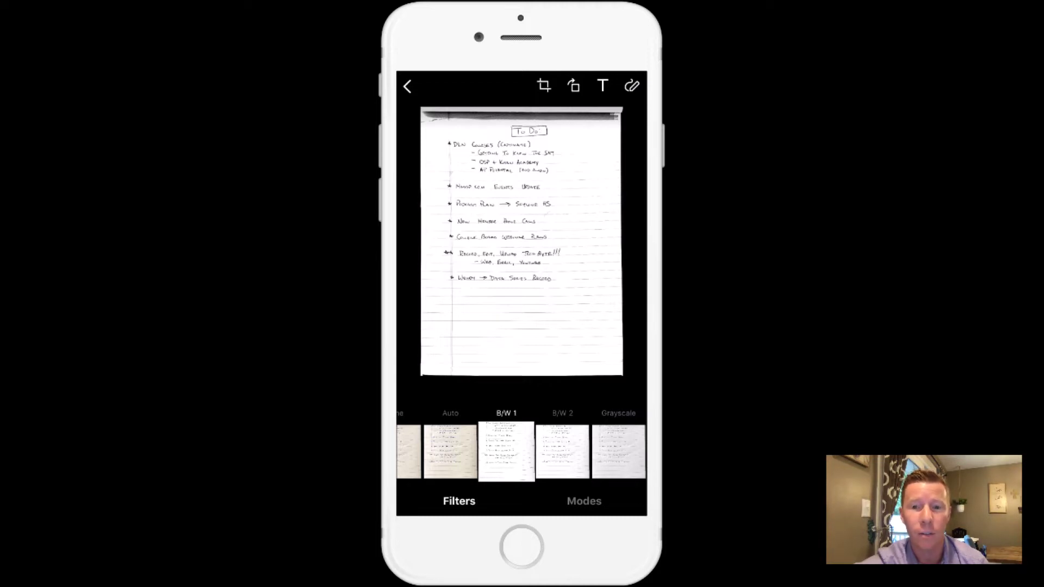
pyautogui.click(544, 86)
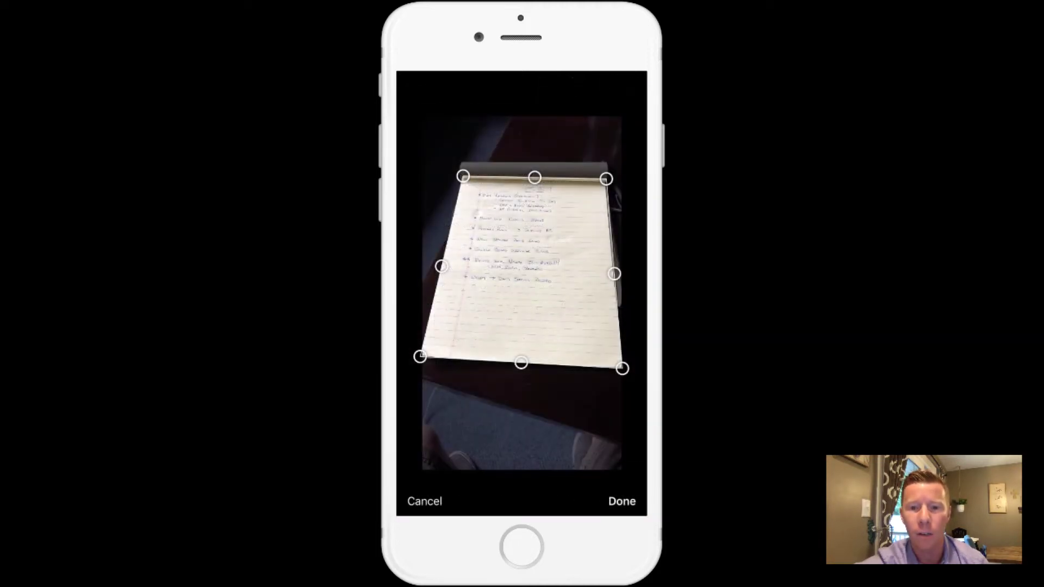
pyautogui.moveTo(522, 362)
pyautogui.mouseDown()
pyautogui.moveTo(523, 339)
pyautogui.moveTo(522, 351)
pyautogui.mouseUp()
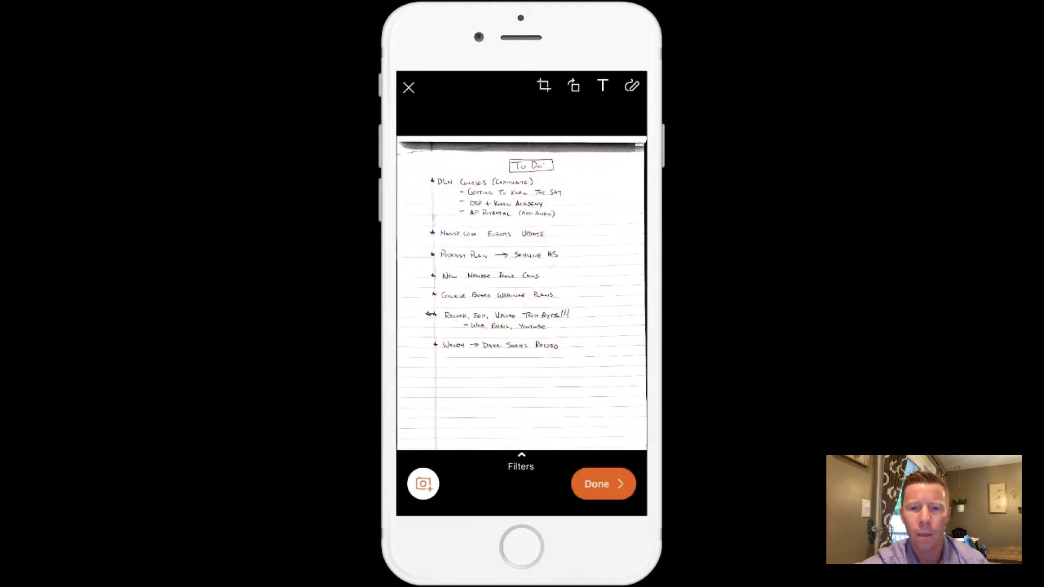
# - Add a blue 'To Do List' text label and circle one list item in blue ink, then finish editing
pyautogui.click(602, 85)
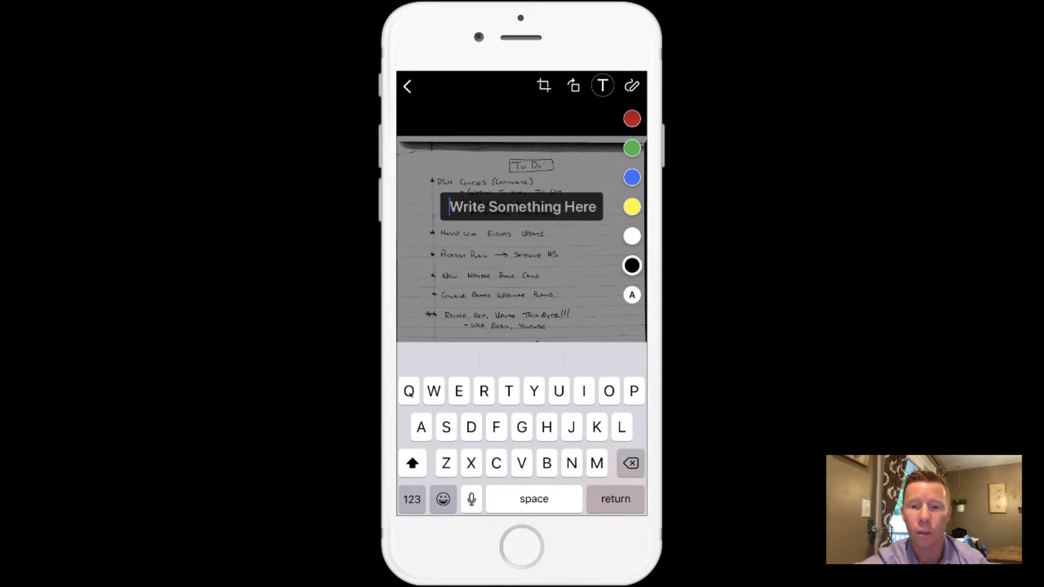
pyautogui.write('To')
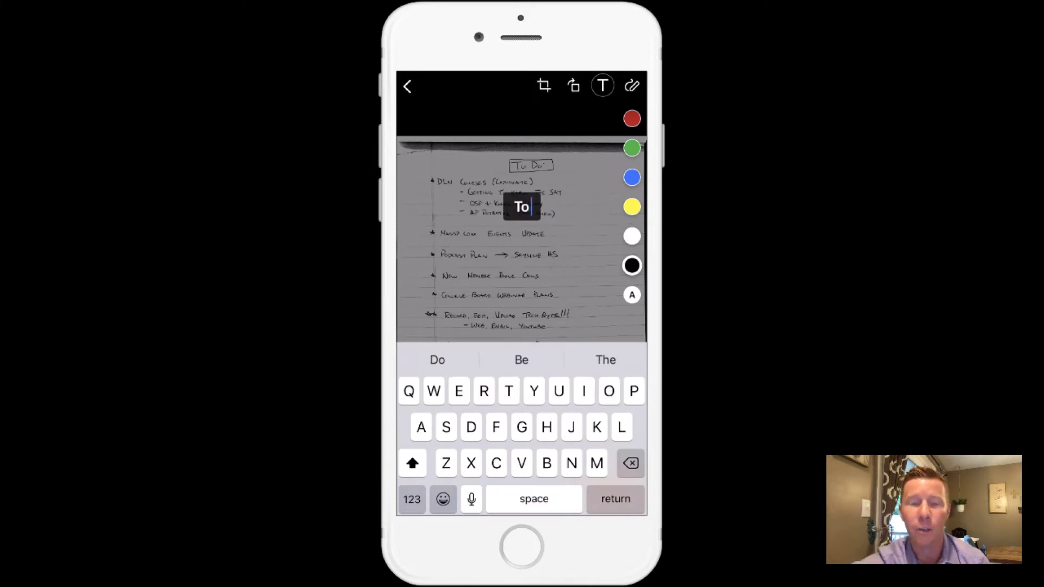
pyautogui.write(' Do List')
pyautogui.click(631, 177)
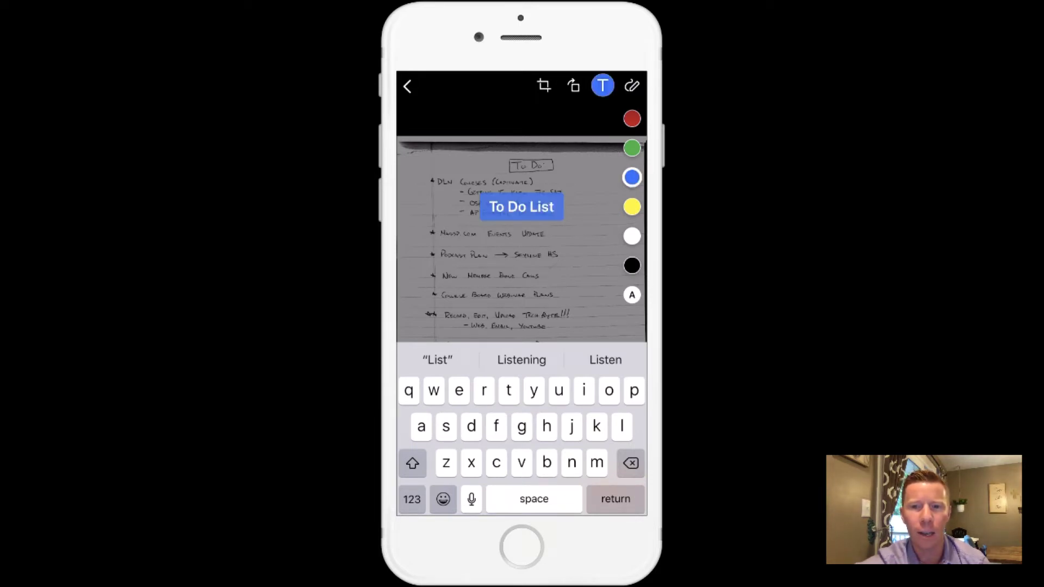
pyautogui.click(632, 86)
pyautogui.moveTo(540, 305)
pyautogui.mouseDown()
pyautogui.moveTo(541, 315)
pyautogui.moveTo(419, 306)
pyautogui.mouseUp()
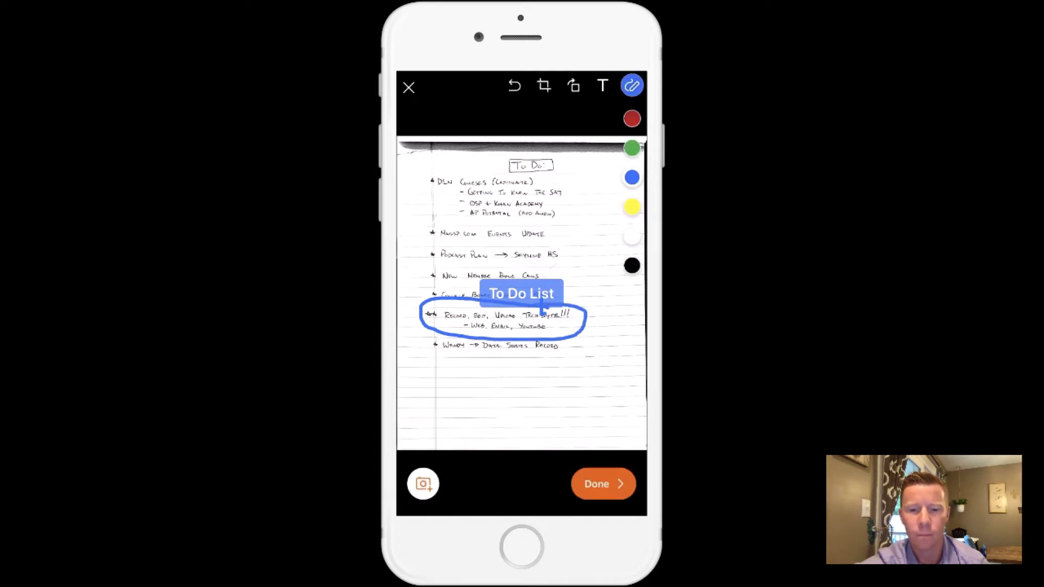
pyautogui.click(596, 483)
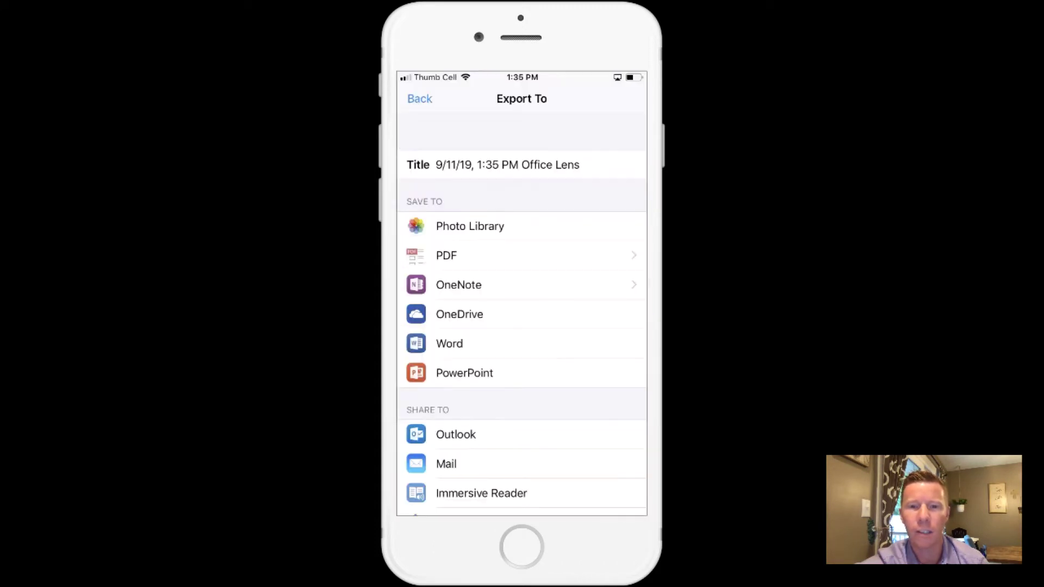
# - Replace the default title with 'To Do List', save to Photo Library, and leave the gallery
pyautogui.click(562, 164)
pyautogui.press('BackSpace')
pyautogui.press('BackSpace')
pyautogui.press('BackSpace')
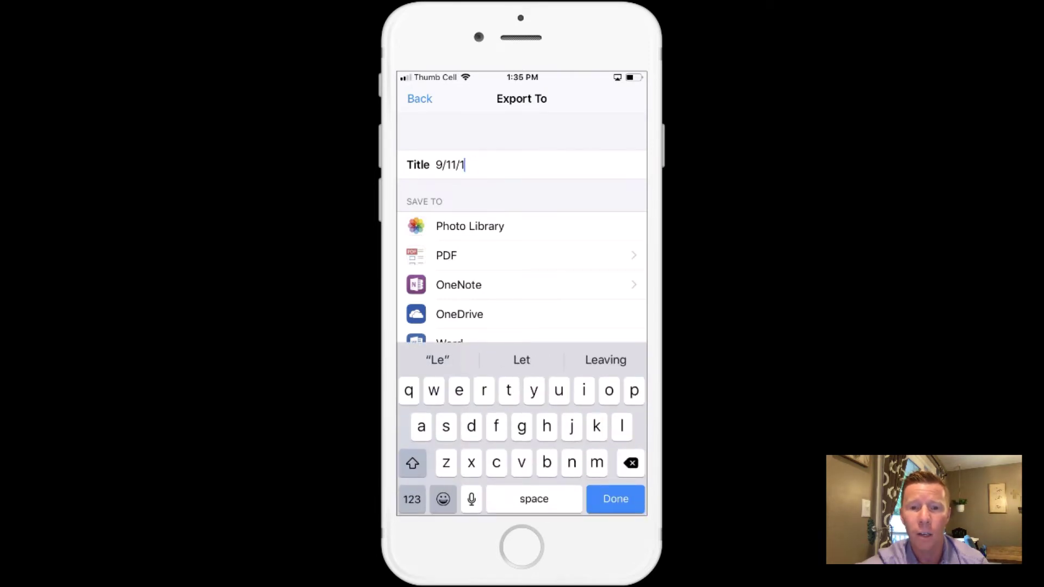
pyautogui.press('BackSpace')
pyautogui.press('BackSpace')
pyautogui.press('BackSpace')
pyautogui.write('To ')
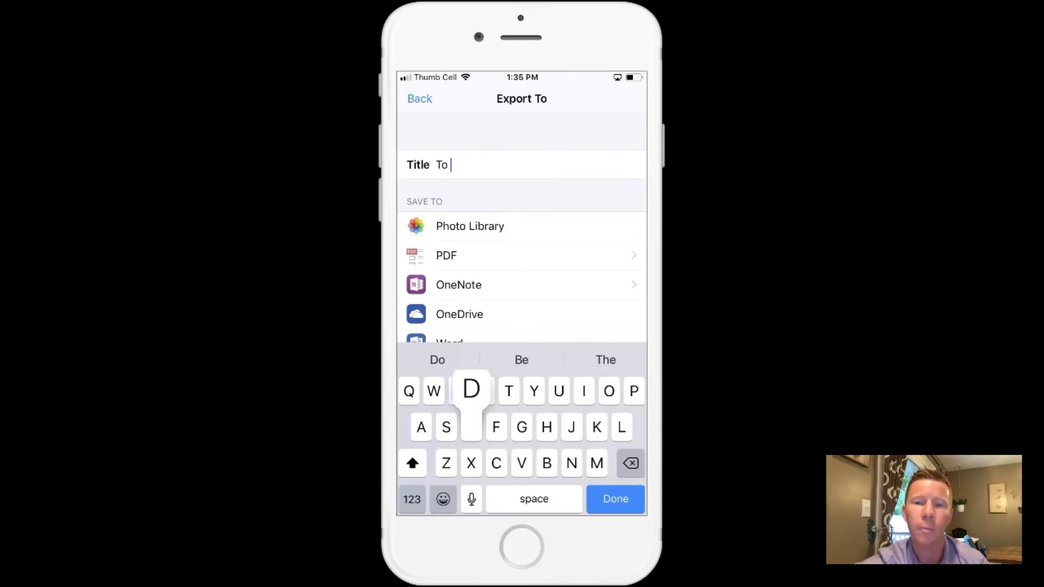
pyautogui.write('Do List')
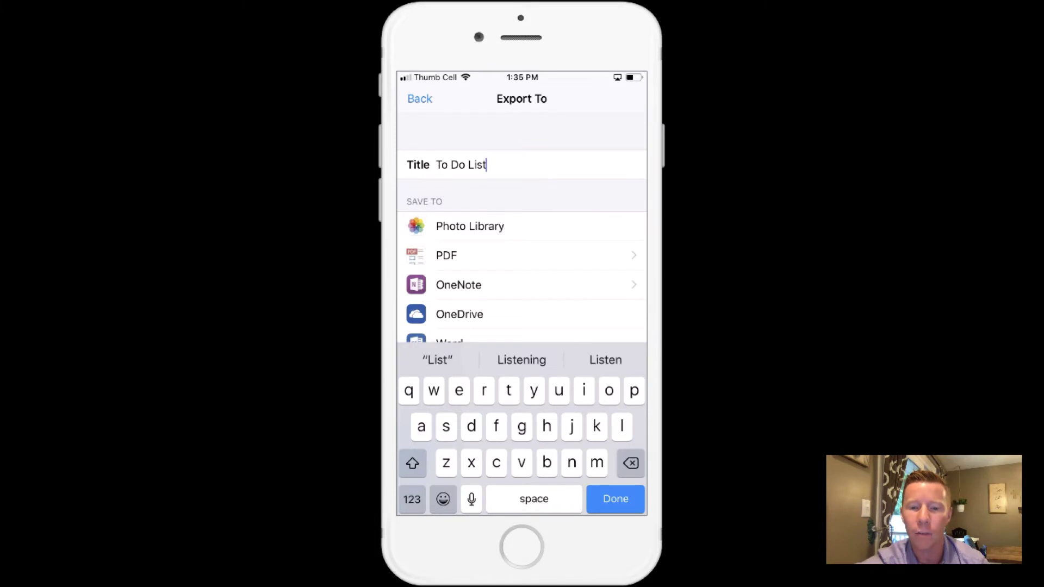
pyautogui.click(469, 226)
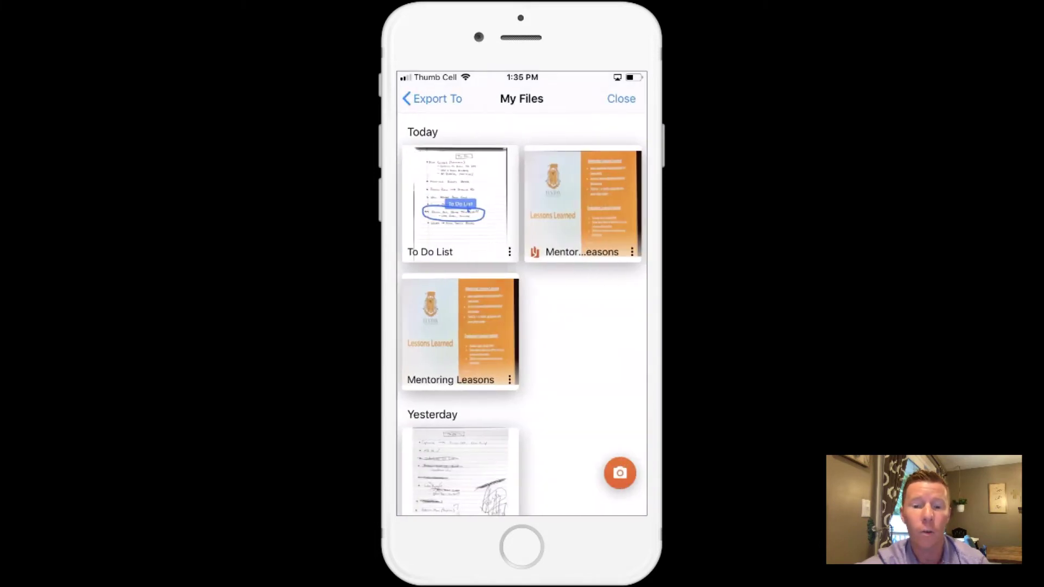
pyautogui.click(432, 98)
pyautogui.scroll(-1, 522, 326)
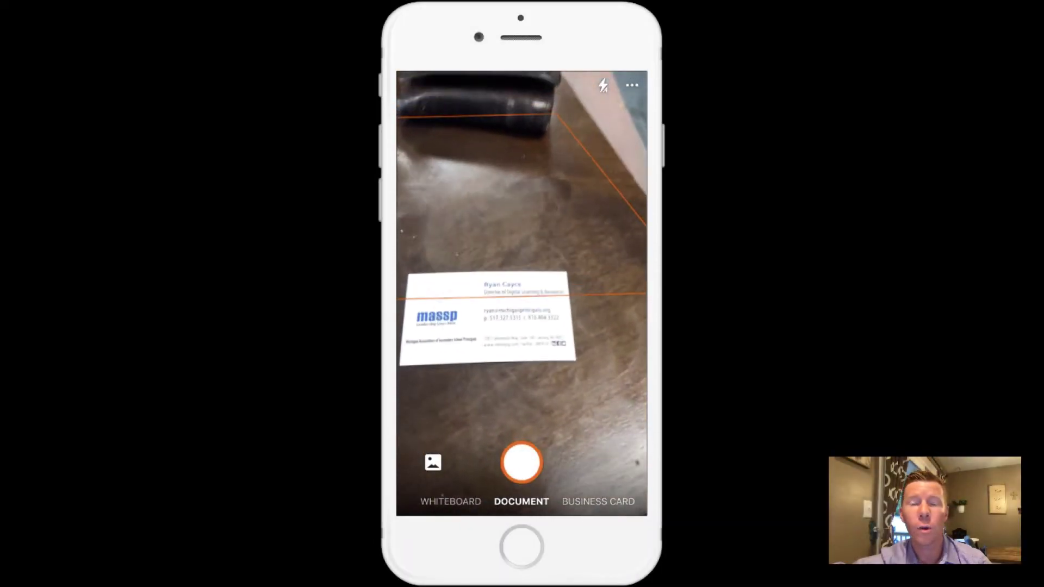
# - Switch the camera to Business Card mode and capture the card on the desk
pyautogui.click(598, 500)
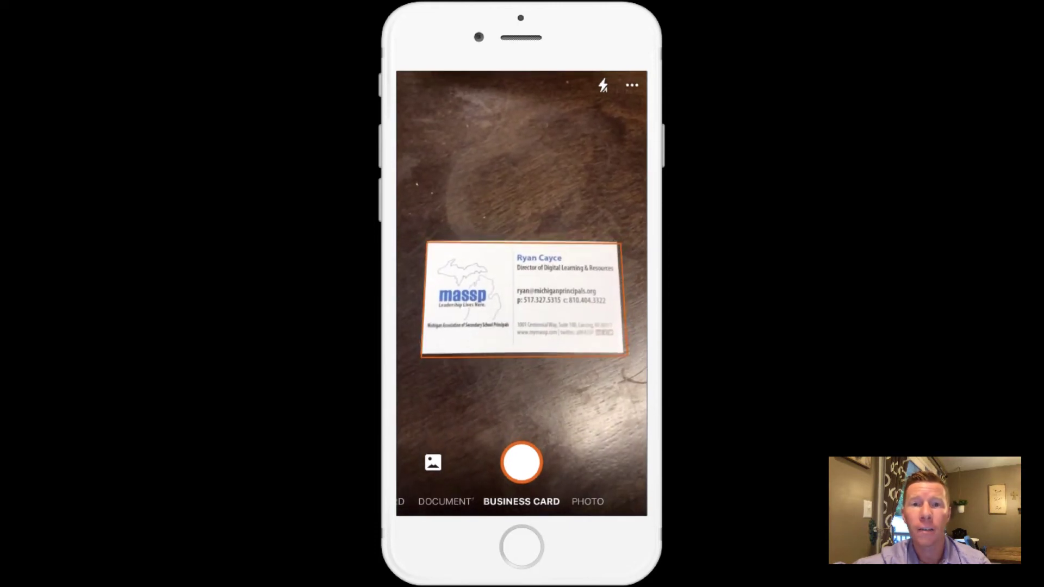
pyautogui.click(521, 463)
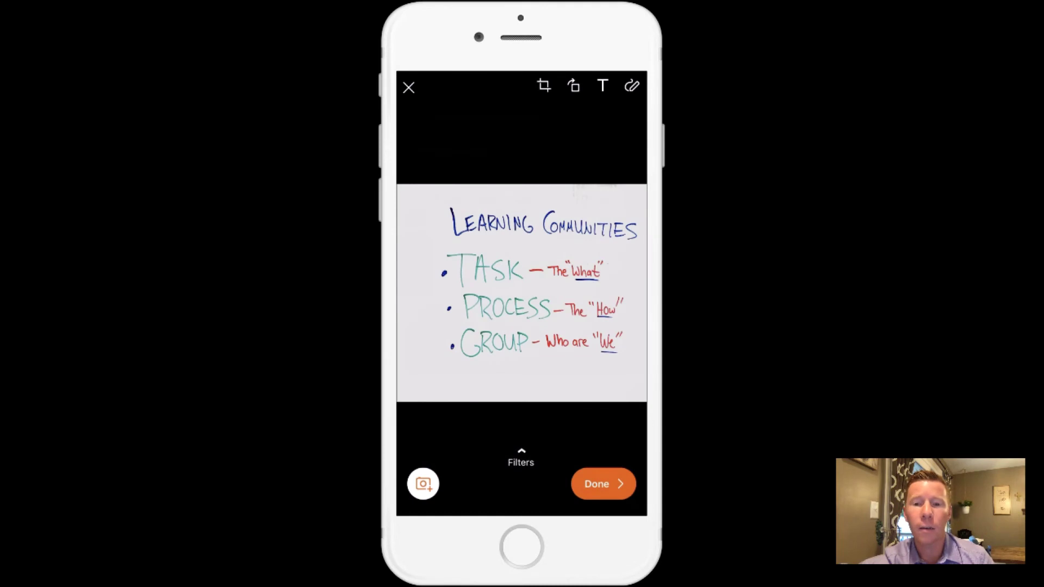
# - Export the whiteboard scan as a PDF to Phone Storage and return to the camera
pyautogui.click(602, 483)
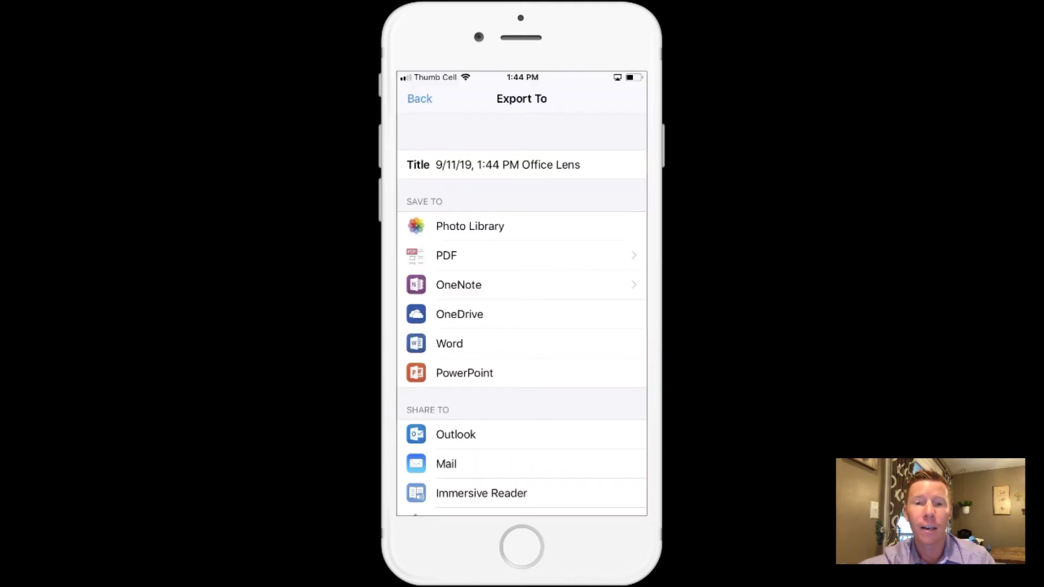
pyautogui.click(446, 256)
pyautogui.click(457, 166)
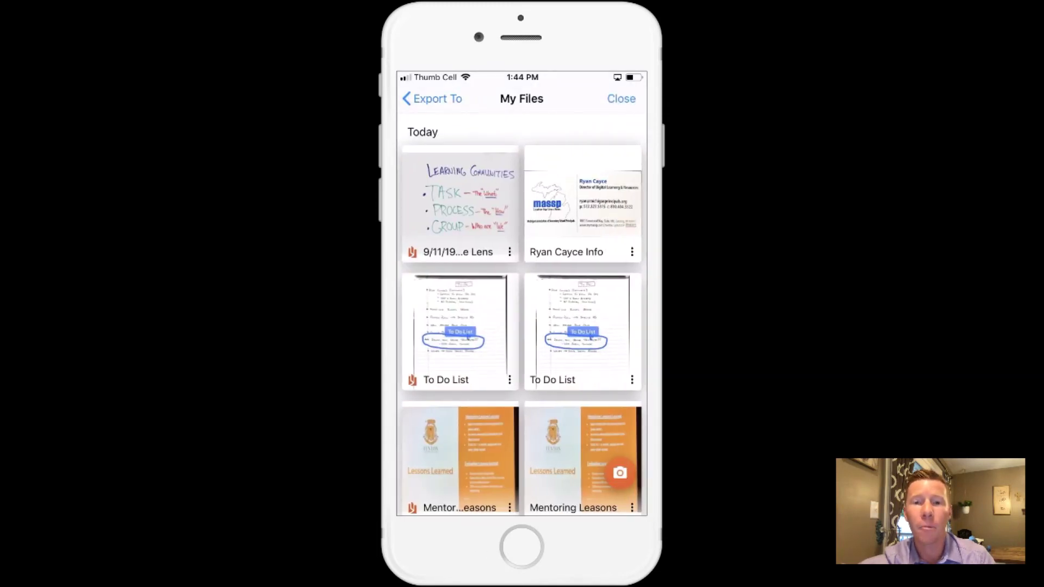
pyautogui.click(620, 473)
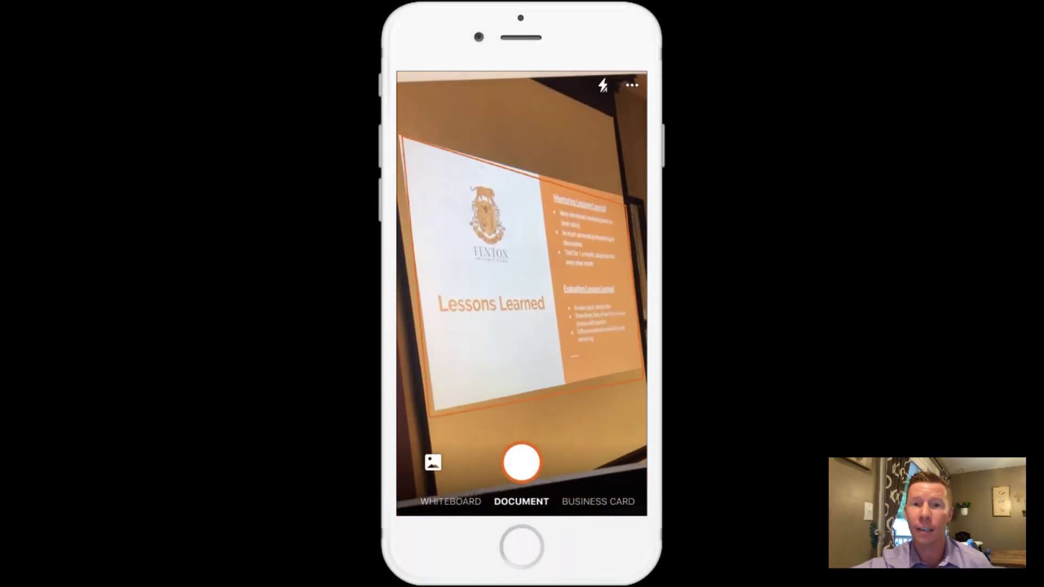
# - Capture the Lessons Learned slide and clear its default title to rename it 'Mentoring Leasons'
pyautogui.click(520, 462)
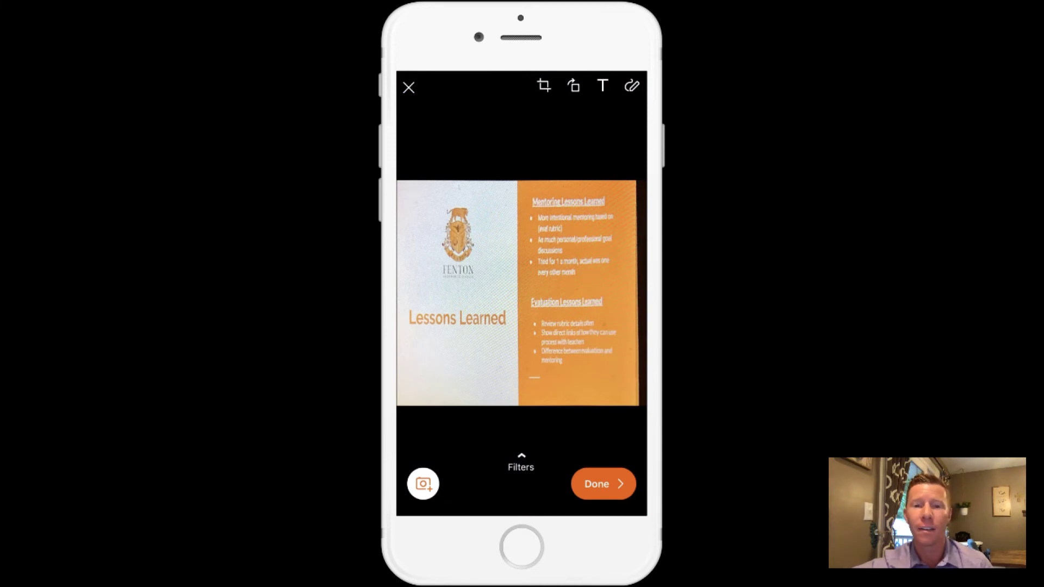
pyautogui.click(602, 484)
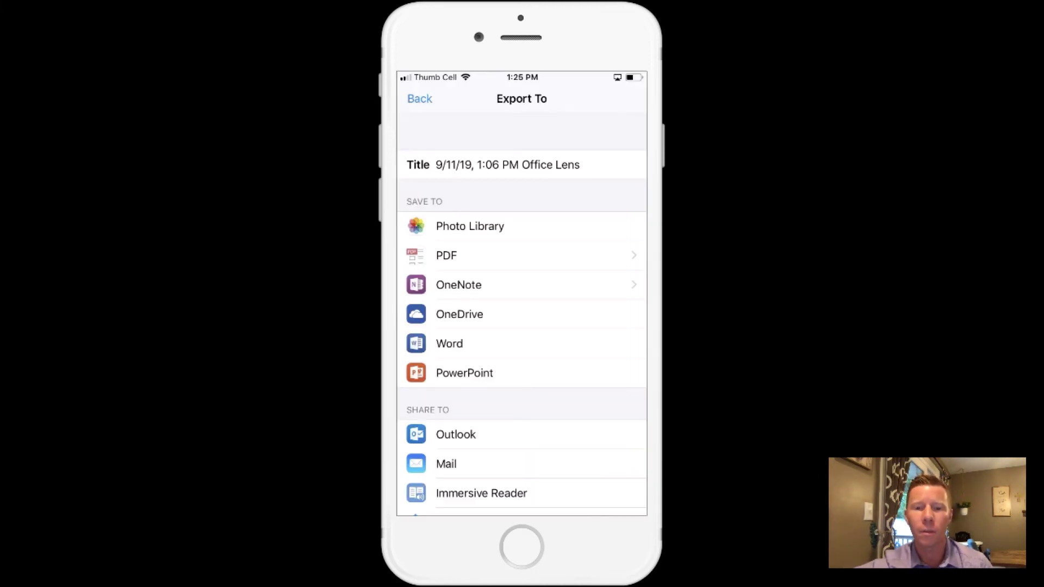
pyautogui.click(571, 165)
pyautogui.press('BackSpace')
pyautogui.press('BackSpace')
pyautogui.press('BackSpace')
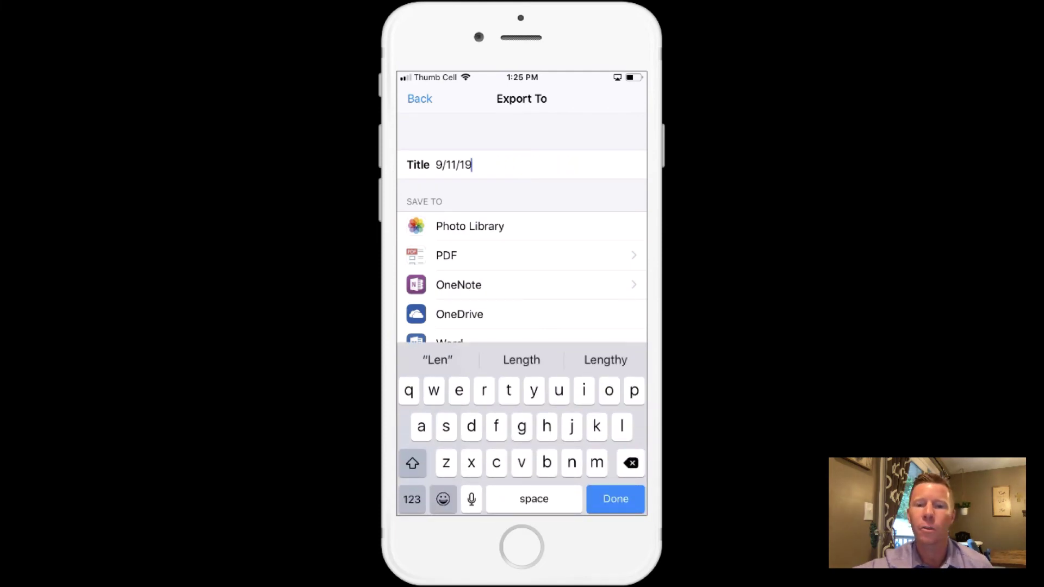
pyautogui.press('BackSpace')
pyautogui.press('BackSpace')
pyautogui.press('BackSpace')
pyautogui.write('Mentoring Leasons')
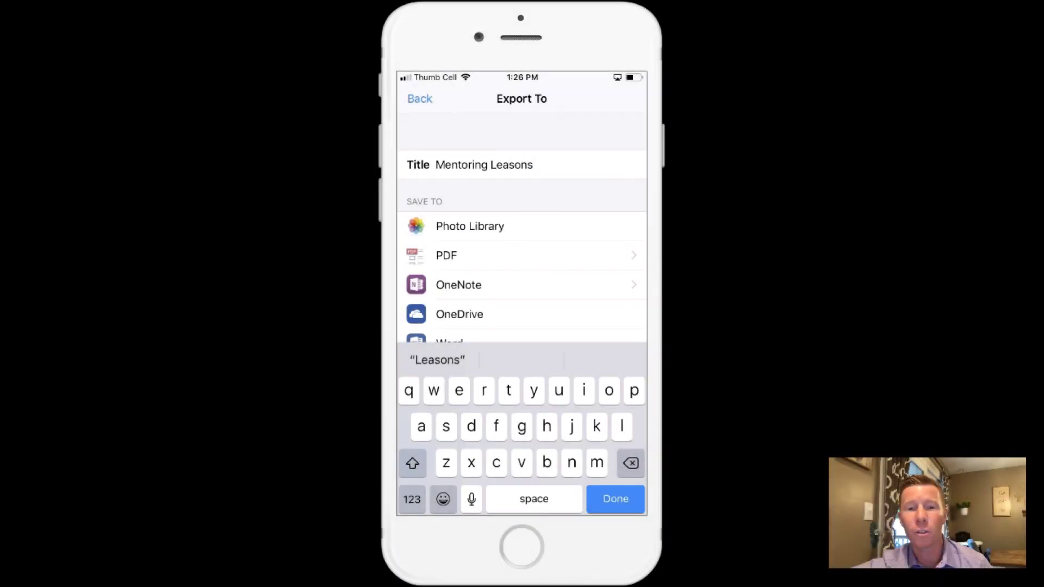
# - Check the PDF save options, go back, and save the scan to Photo Library
pyautogui.click(490, 255)
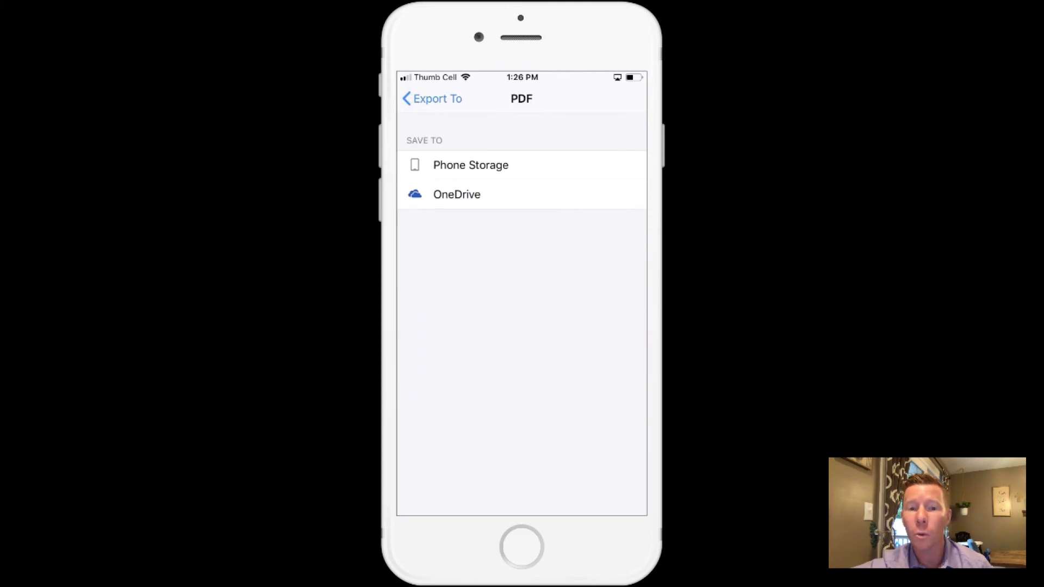
pyautogui.click(431, 98)
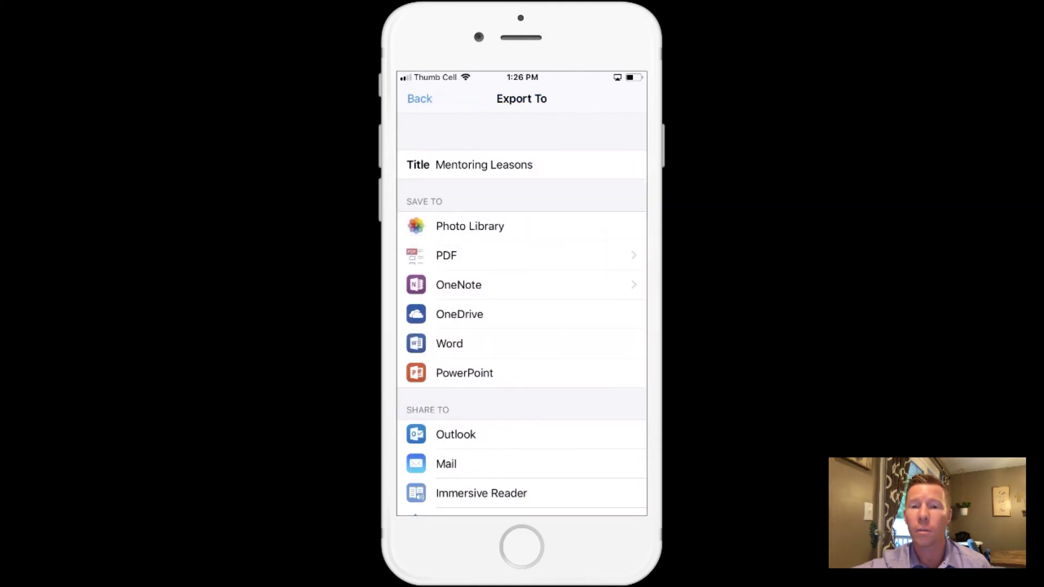
pyautogui.click(469, 226)
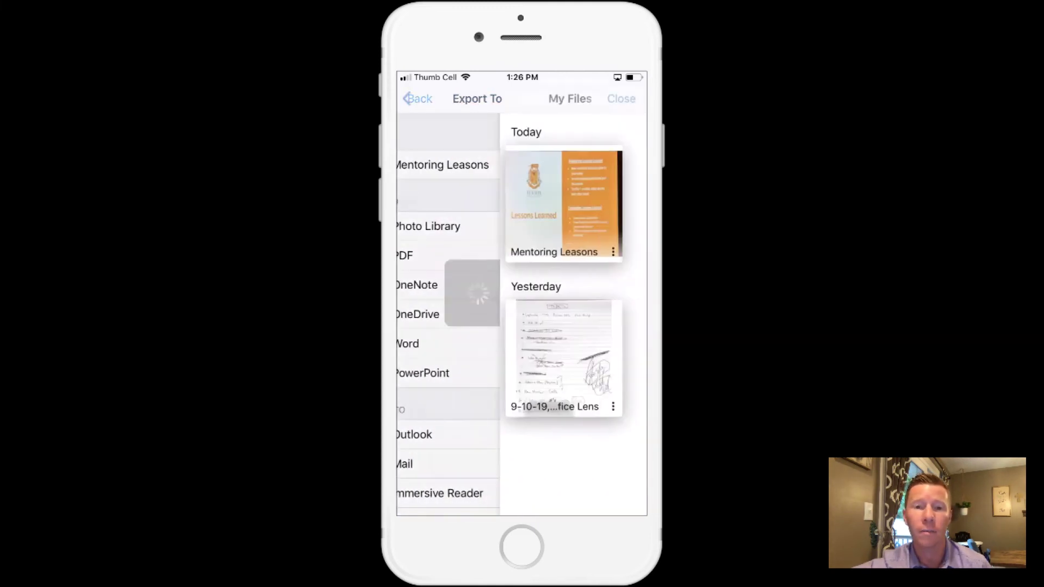